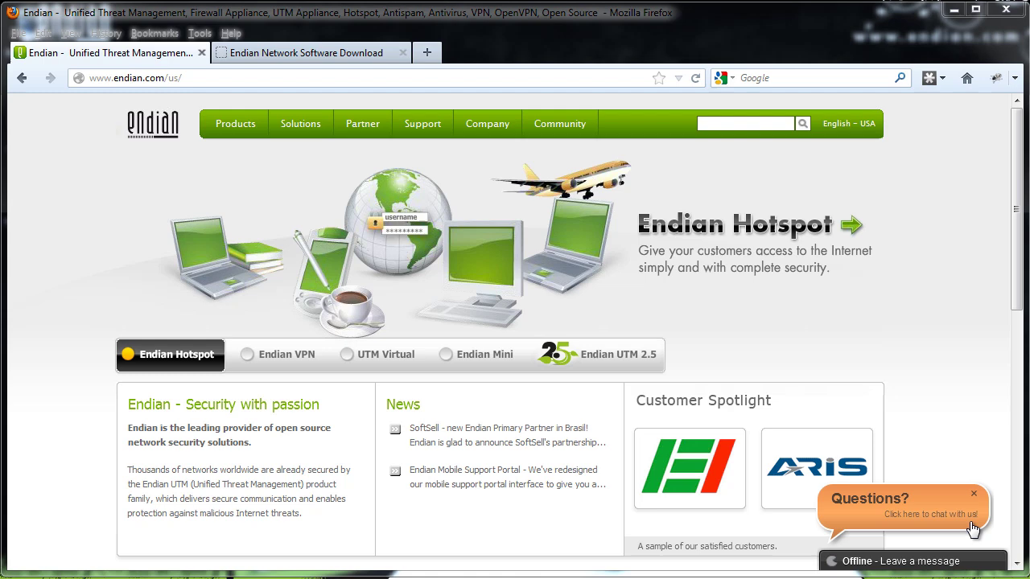
# Step: Go to Products > Security Gateways (UTM) > Software Appliances on the Endian site
pyautogui.moveTo(238, 136)
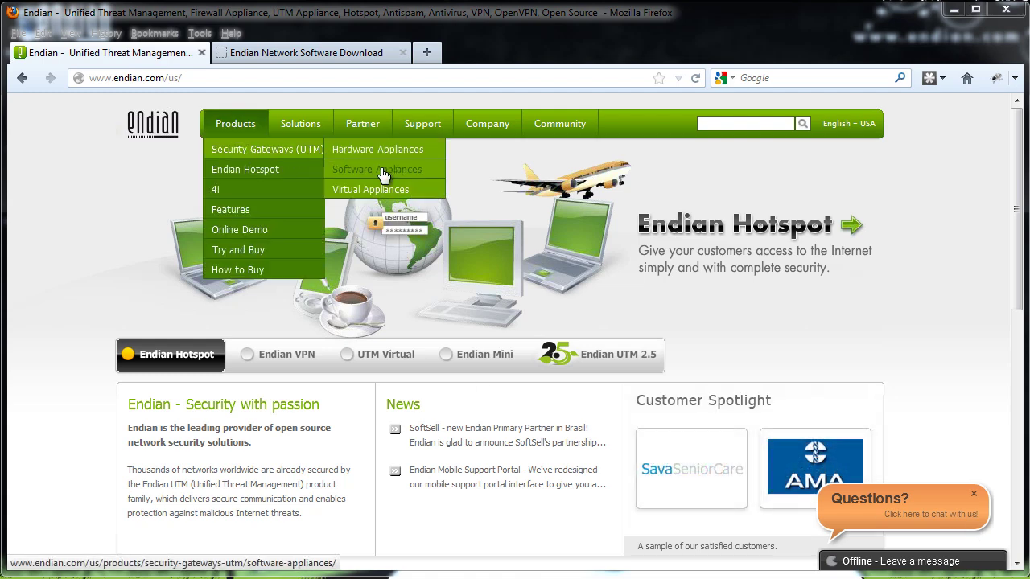
pyautogui.click(383, 174)
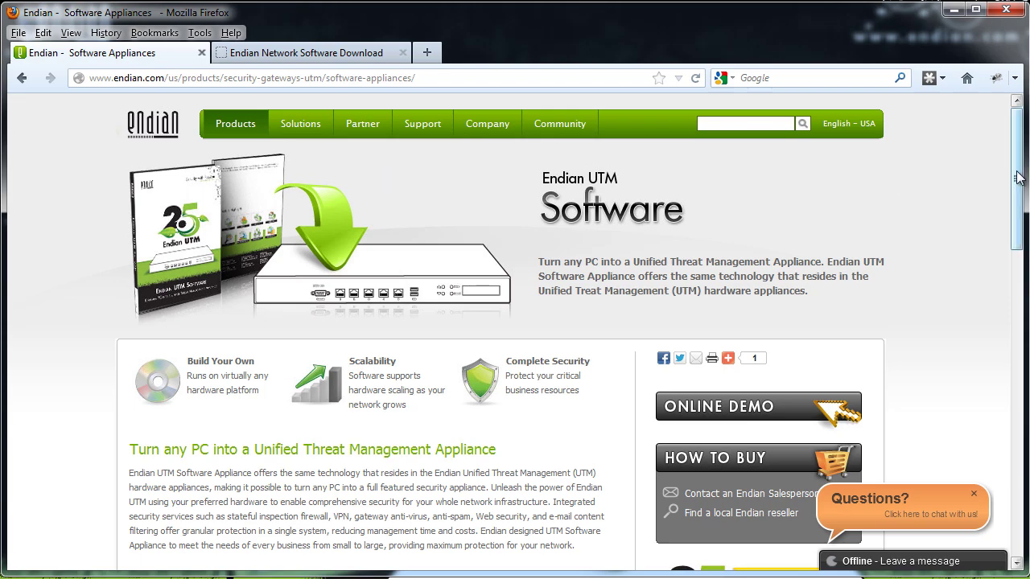
# Step: Show the appliance's Performance specs under Features, listing 256MB minimum RAM and 4GB disk
pyautogui.moveTo(1015, 178); pyautogui.dragTo(1022, 319)
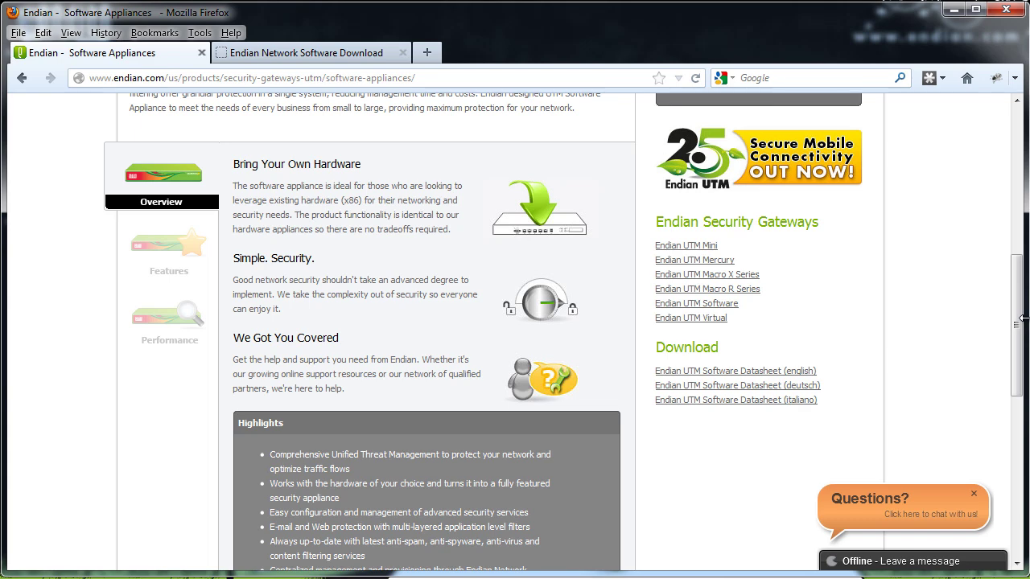
pyautogui.click(157, 261)
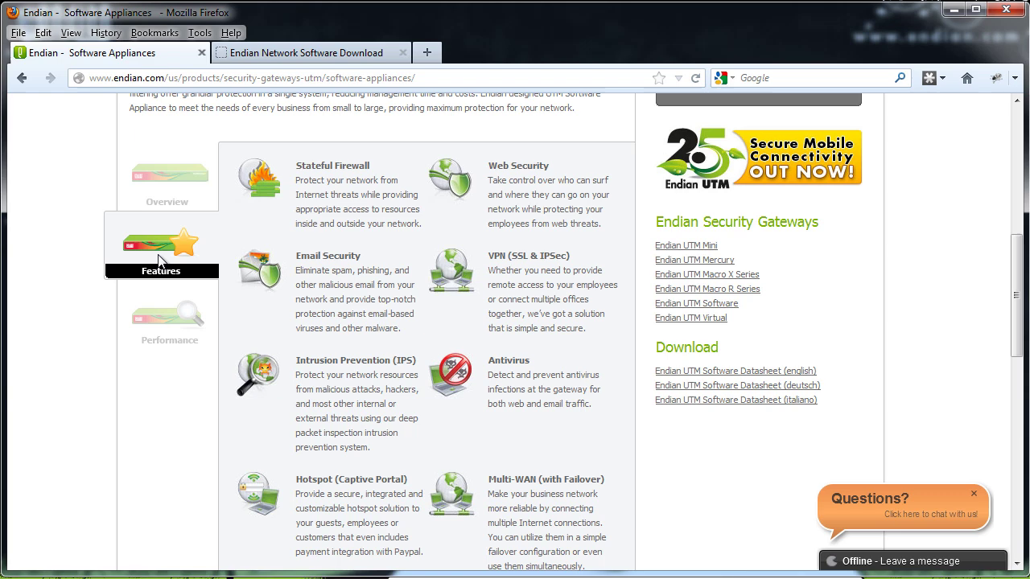
pyautogui.click(161, 320)
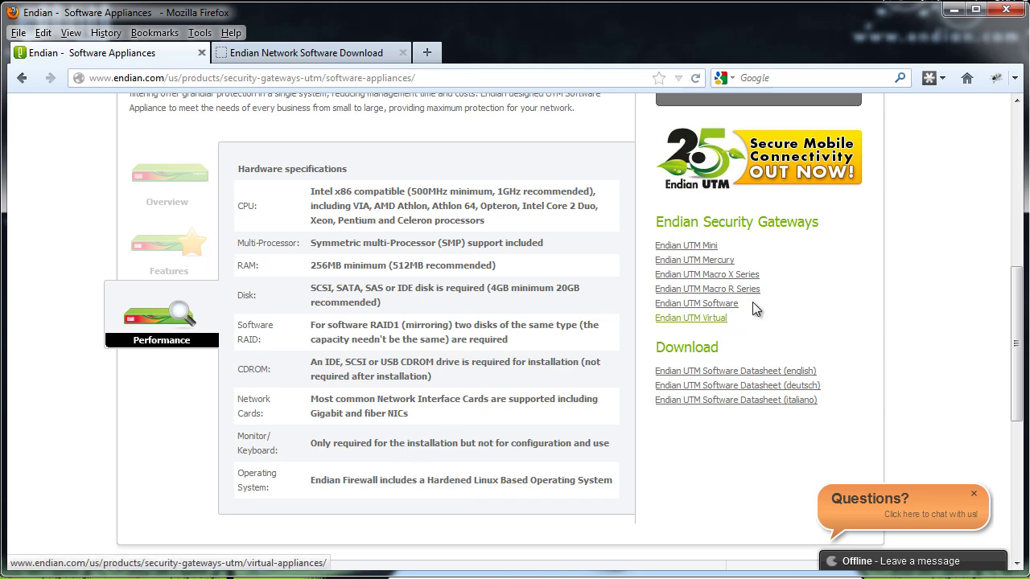
pyautogui.moveTo(1016, 346); pyautogui.dragTo(981, 193)
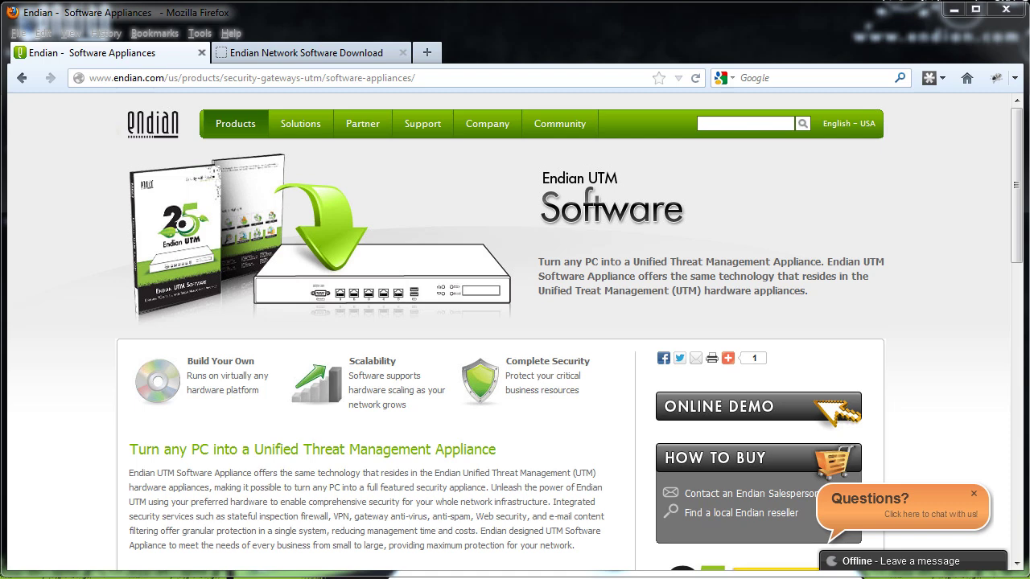
# Step: Switch to the Endian Network Software Download tab and select the activation code for utm-2.5-sw-510.iso
pyautogui.click(312, 54)
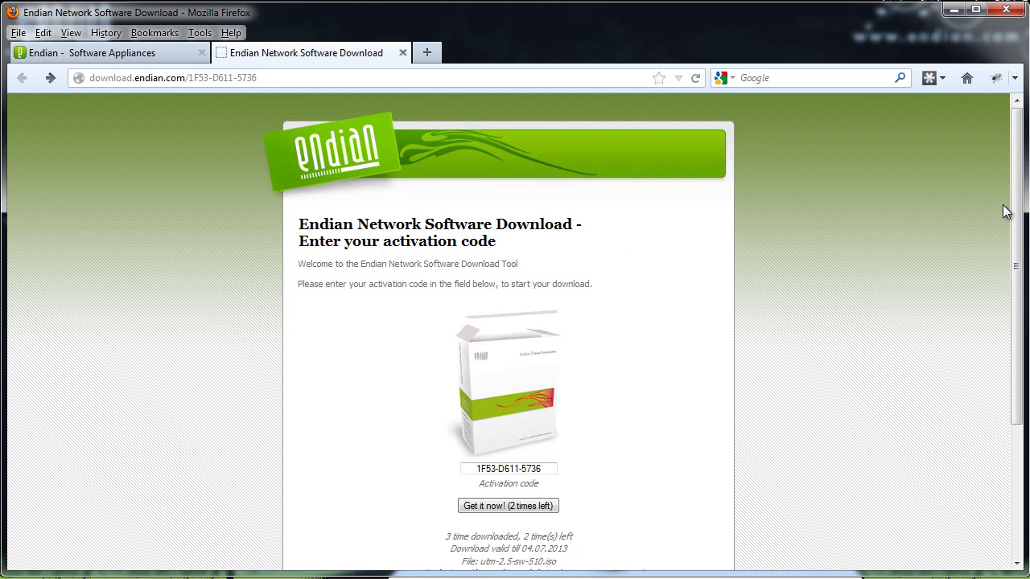
pyautogui.moveTo(1017, 214); pyautogui.dragTo(1020, 242)
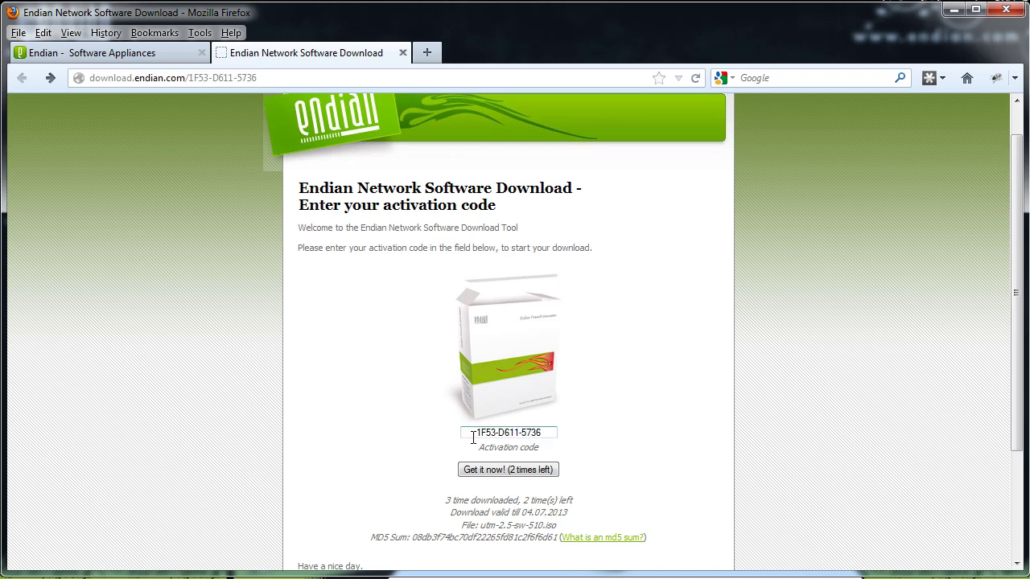
pyautogui.moveTo(473, 432); pyautogui.dragTo(552, 431)
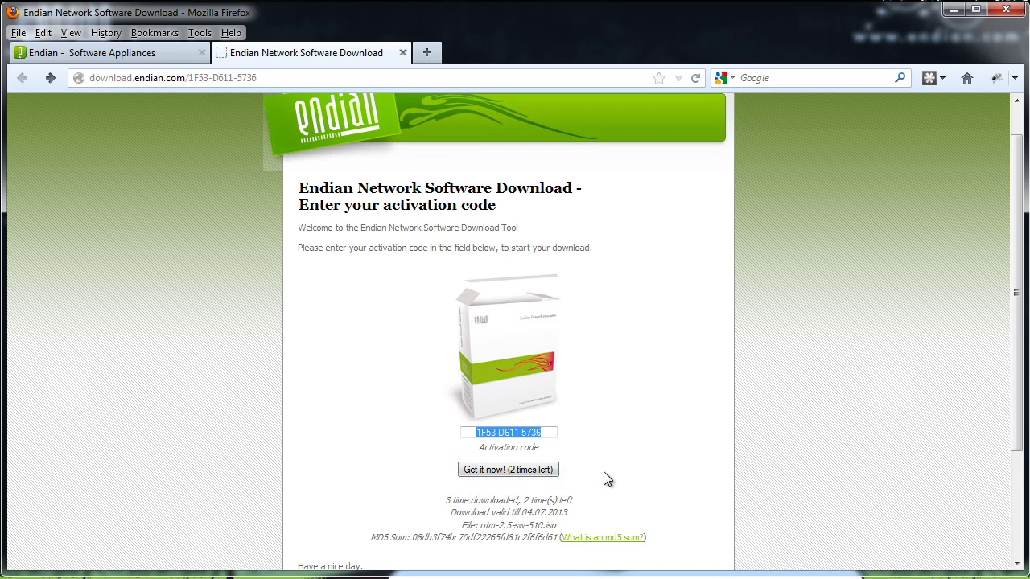
pyautogui.moveTo(1020, 330); pyautogui.dragTo(1021, 378)
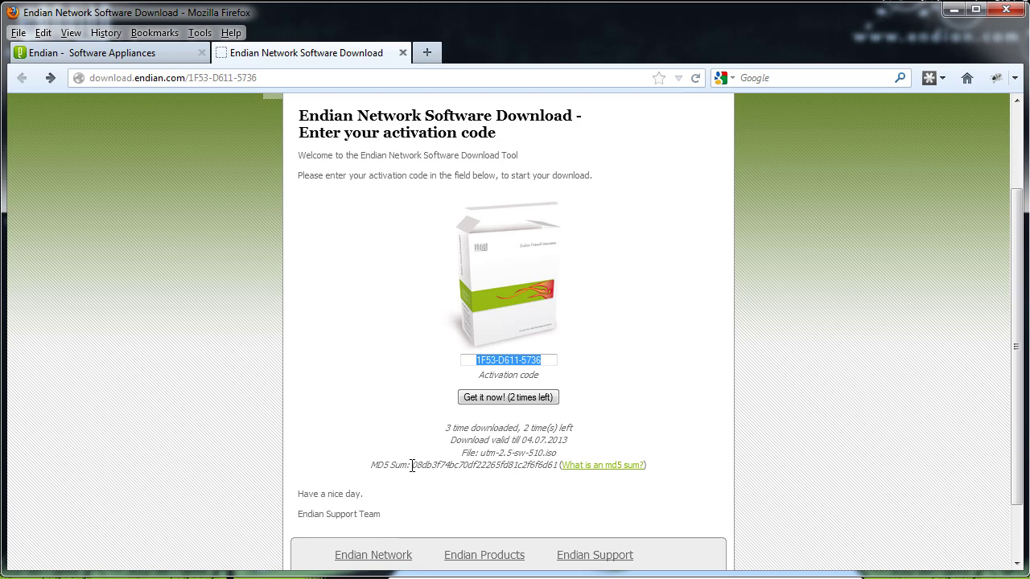
# Step: Copy the published MD5 sum 08db3f74bc70df22265fd81c2f6f6d61 into a new Notepad window
pyautogui.moveTo(411, 465); pyautogui.dragTo(560, 467)
pyautogui.hotkey('ctrl', 'c')
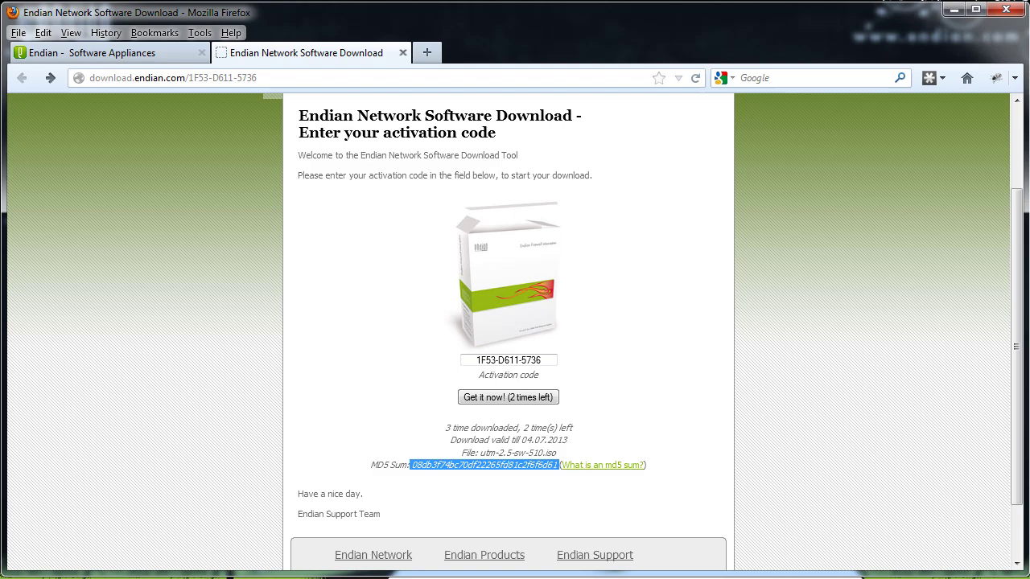
pyautogui.click(18, 572)
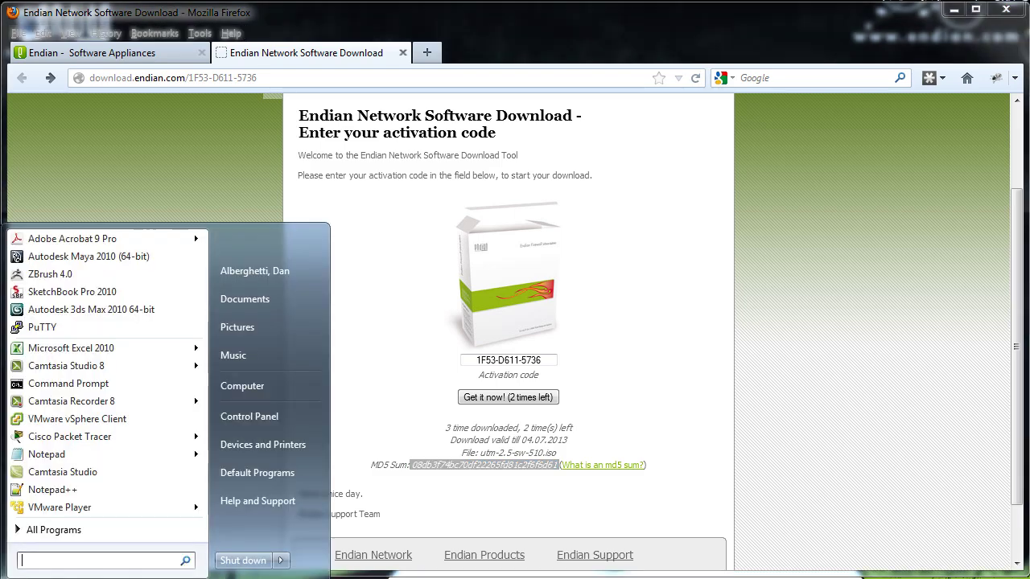
pyautogui.click(37, 453)
pyautogui.hotkey('ctrl', 'v')
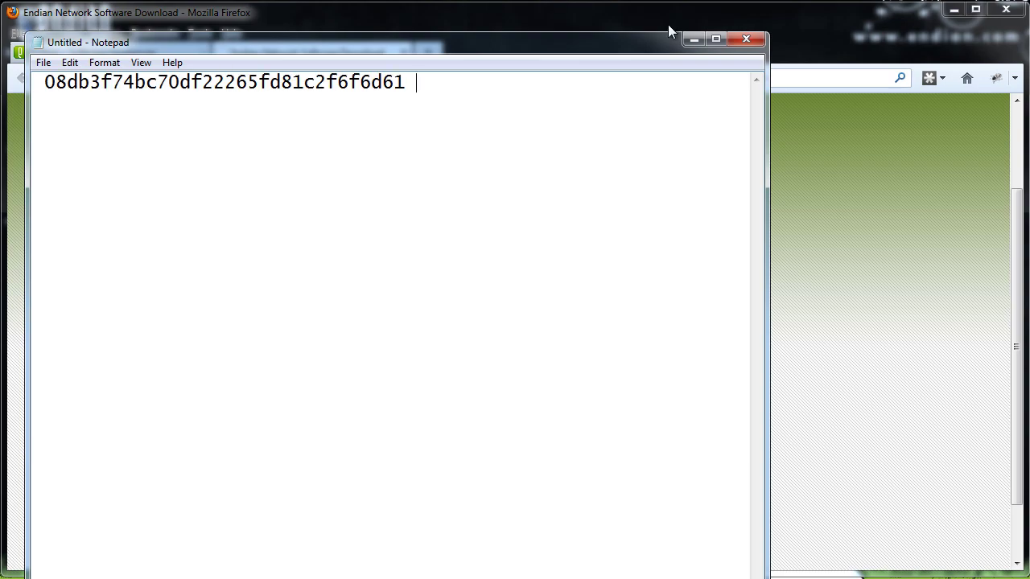
# Step: Minimize Notepad and start the Endian UTM ISO download with Get it now!
pyautogui.click(693, 39)
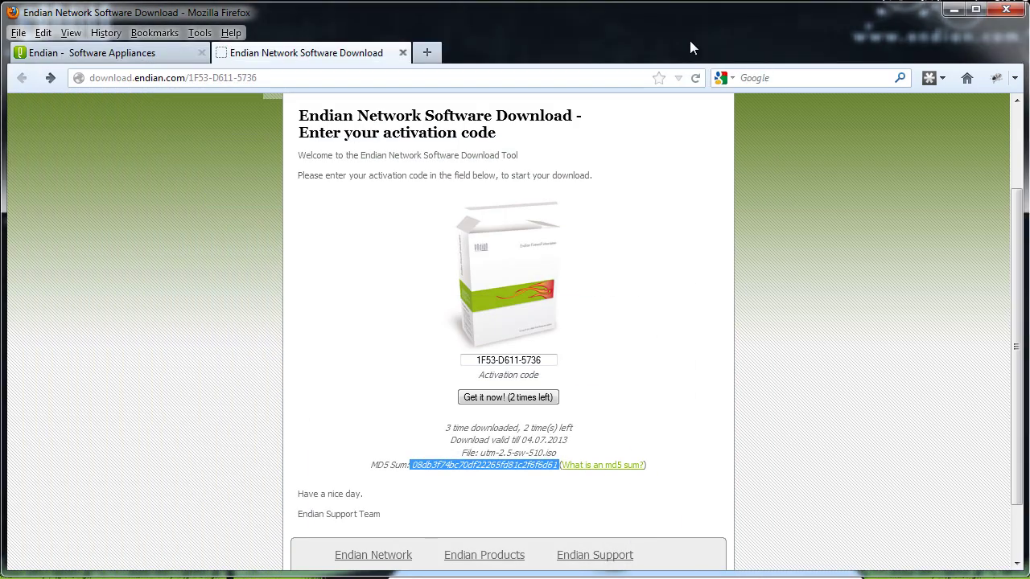
pyautogui.click(632, 407)
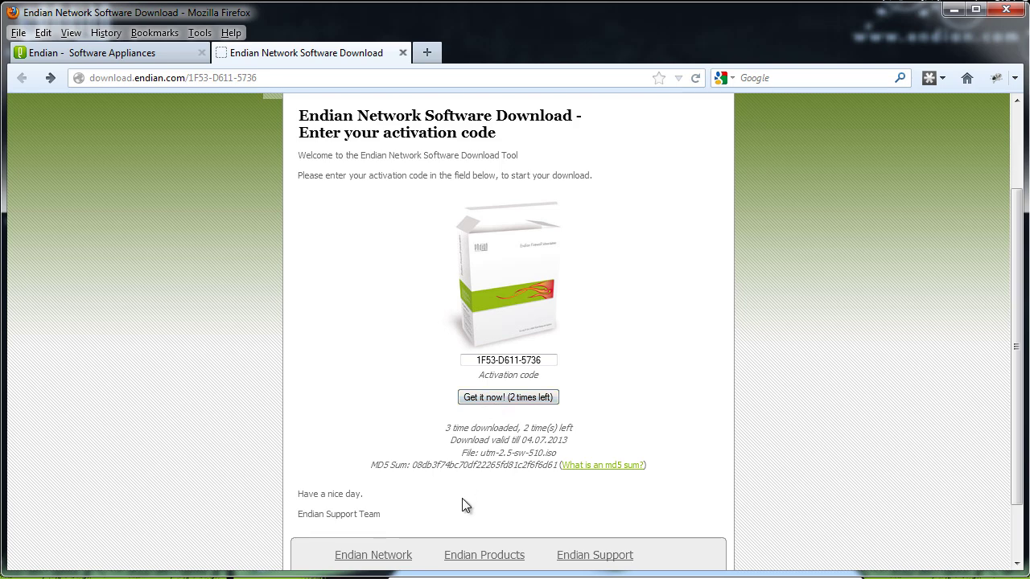
pyautogui.click(486, 402)
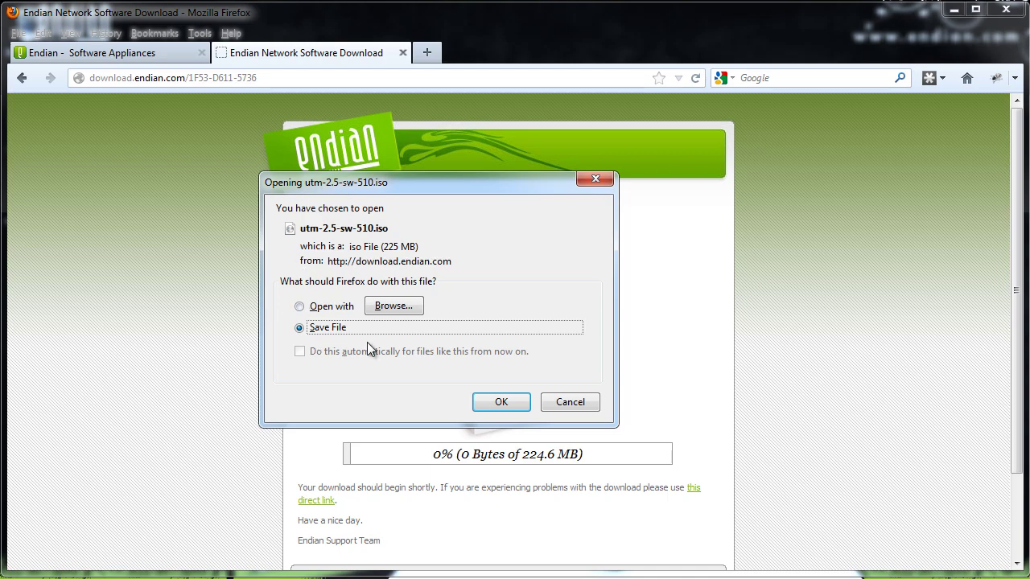
# Step: Save utm-2.5-sw-510.iso to disk, then minimize Firefox once the download finishes
pyautogui.click(500, 403)
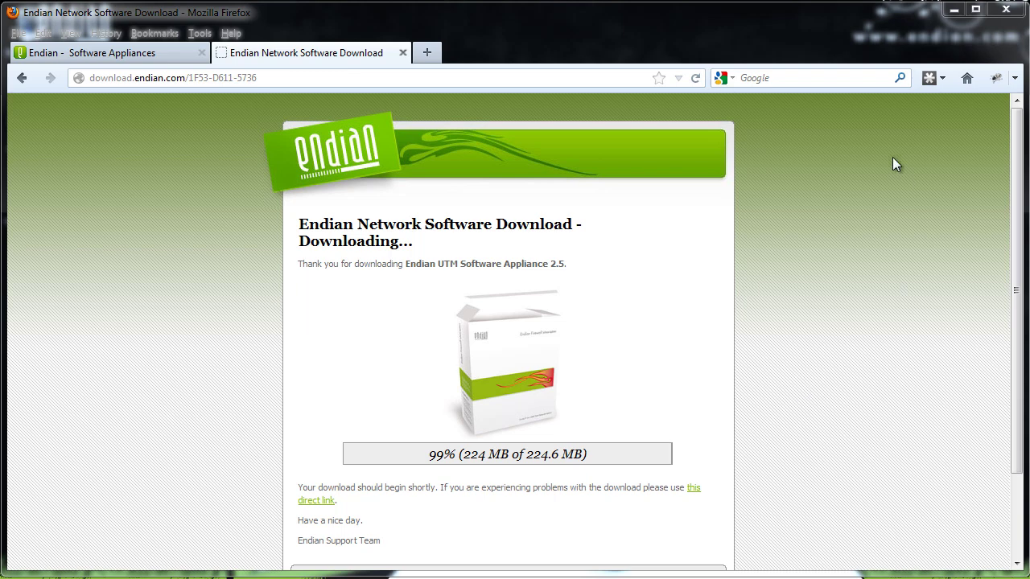
pyautogui.click(953, 9)
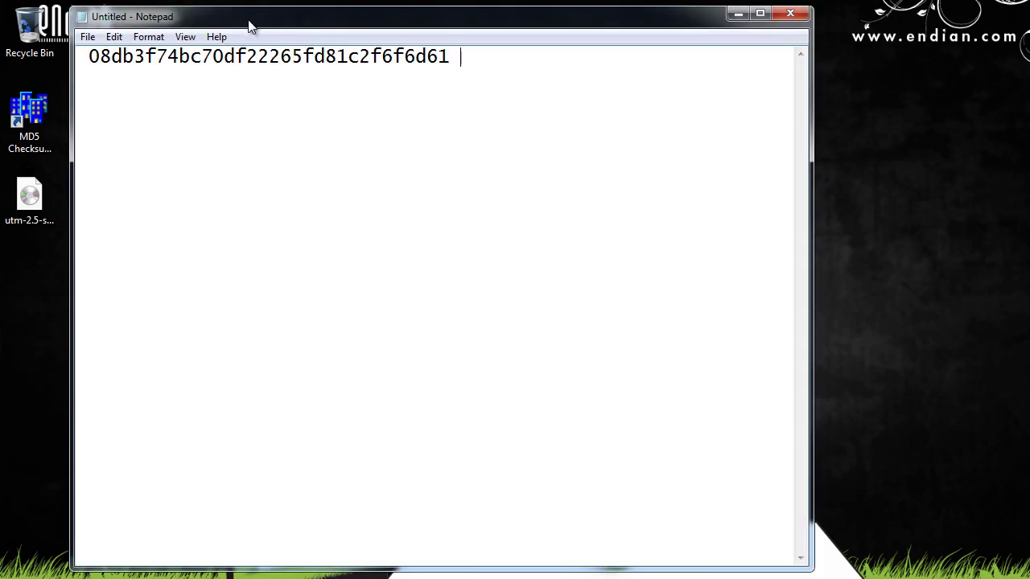
# Step: Move Notepad aside and launch MD5 Checksum Verifier from its desktop shortcut
pyautogui.moveTo(250, 25); pyautogui.dragTo(271, 24)
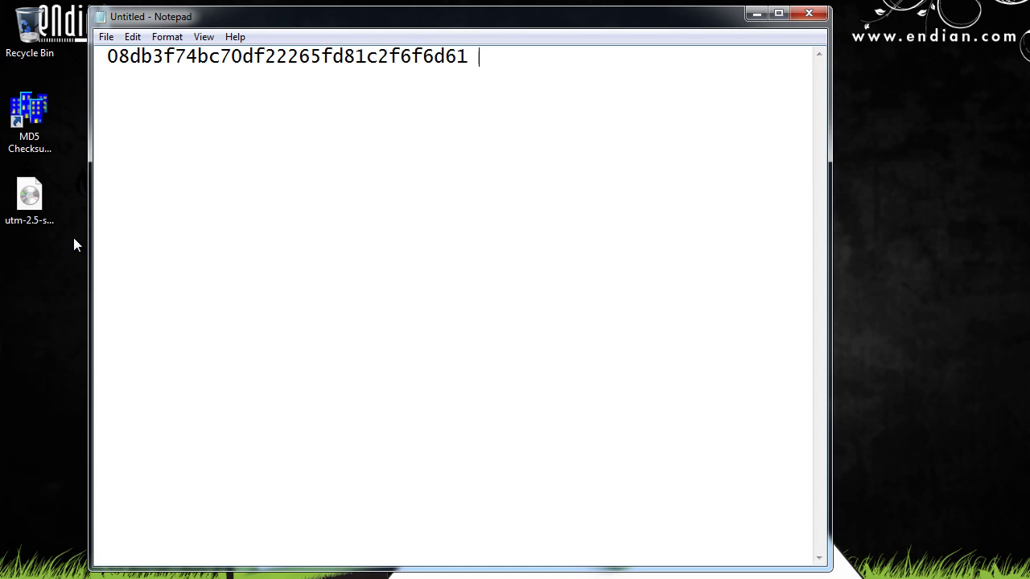
pyautogui.click(30, 120)
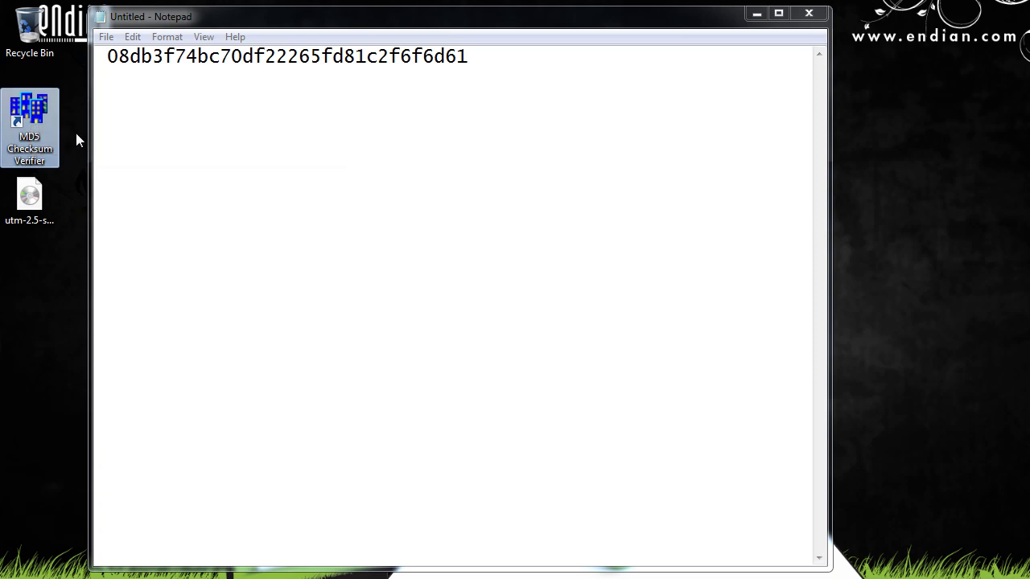
pyautogui.doubleClick(35, 117)
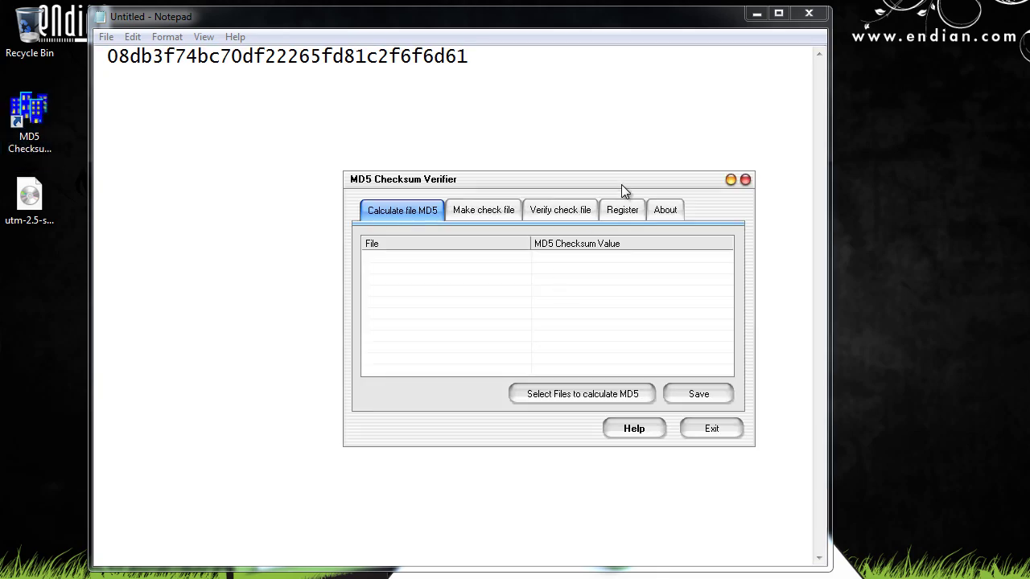
pyautogui.moveTo(577, 193); pyautogui.dragTo(411, 201)
# Step: Compute the MD5 of utm-2.5-sw-510.iso from the Desktop in the verifier
pyautogui.click(397, 407)
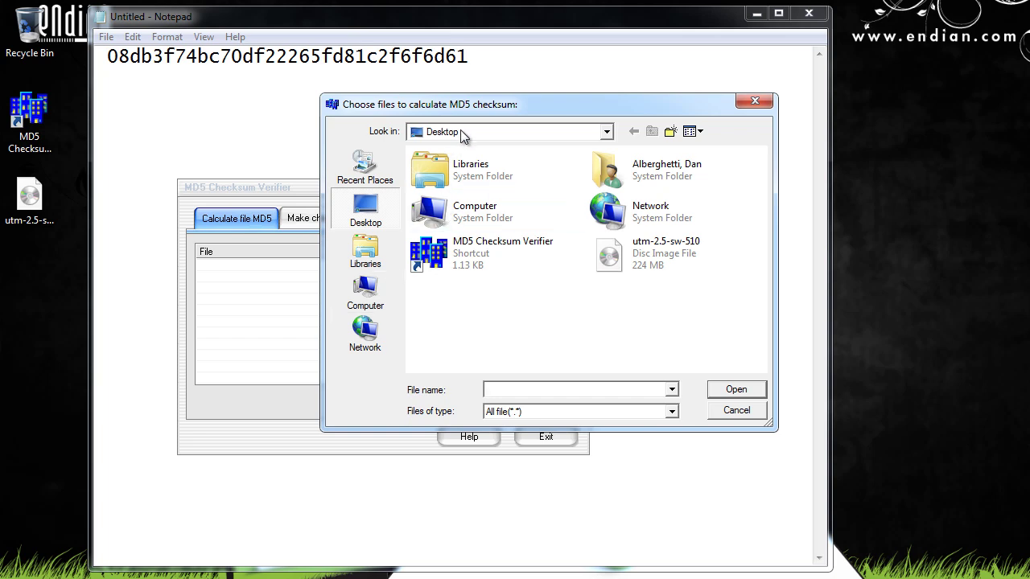
pyautogui.click(653, 263)
pyautogui.doubleClick(653, 260)
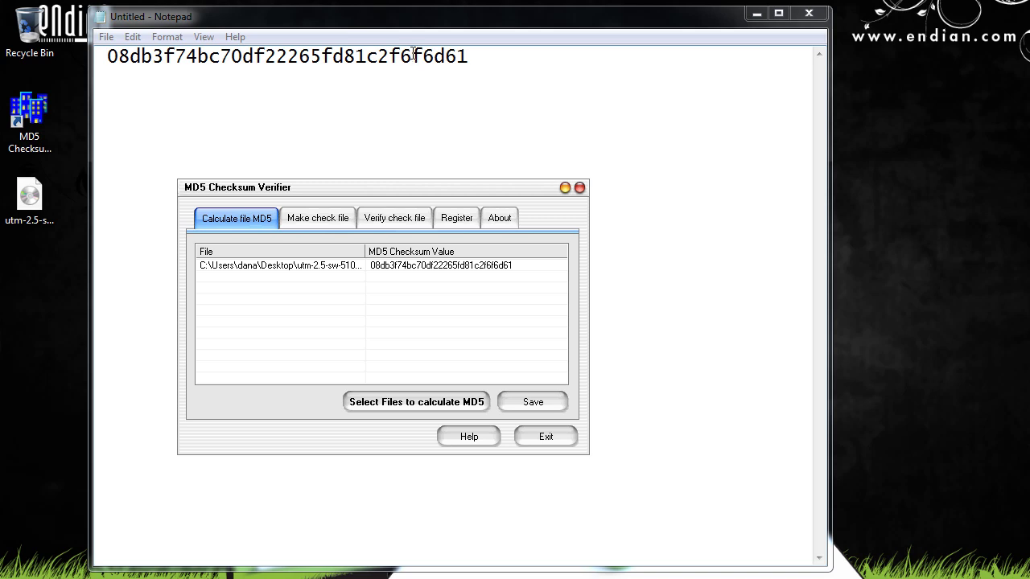
# Step: Check the computed hash's final digits f6d61 against the published sum in Notepad
pyautogui.moveTo(411, 56); pyautogui.dragTo(469, 55)
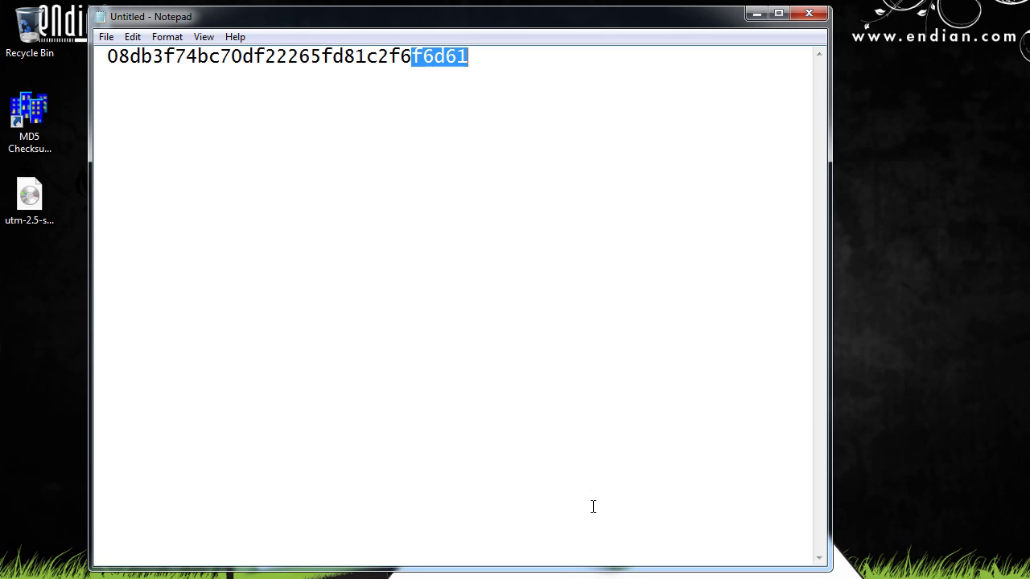
pyautogui.click(592, 573)
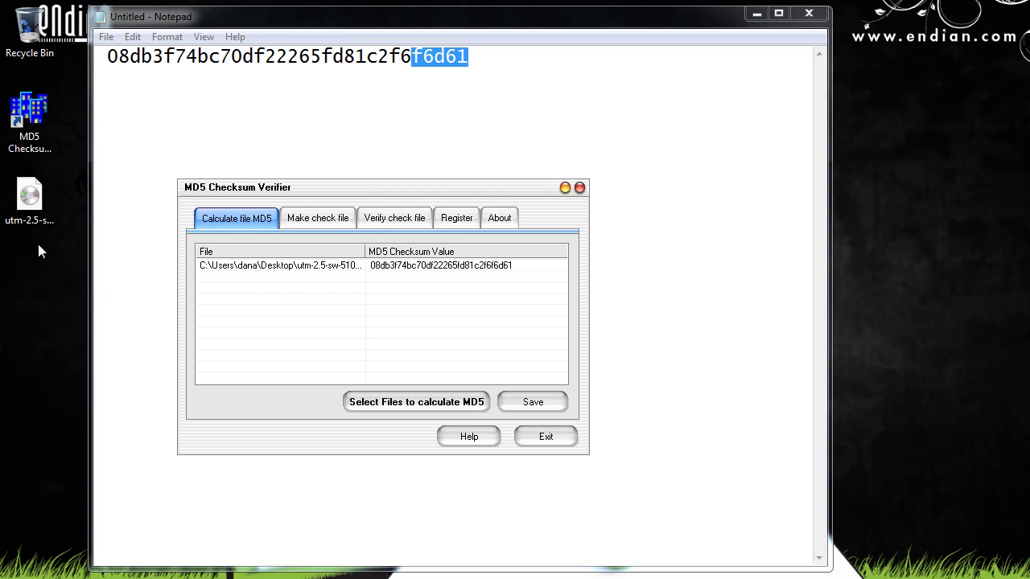
pyautogui.click(27, 197)
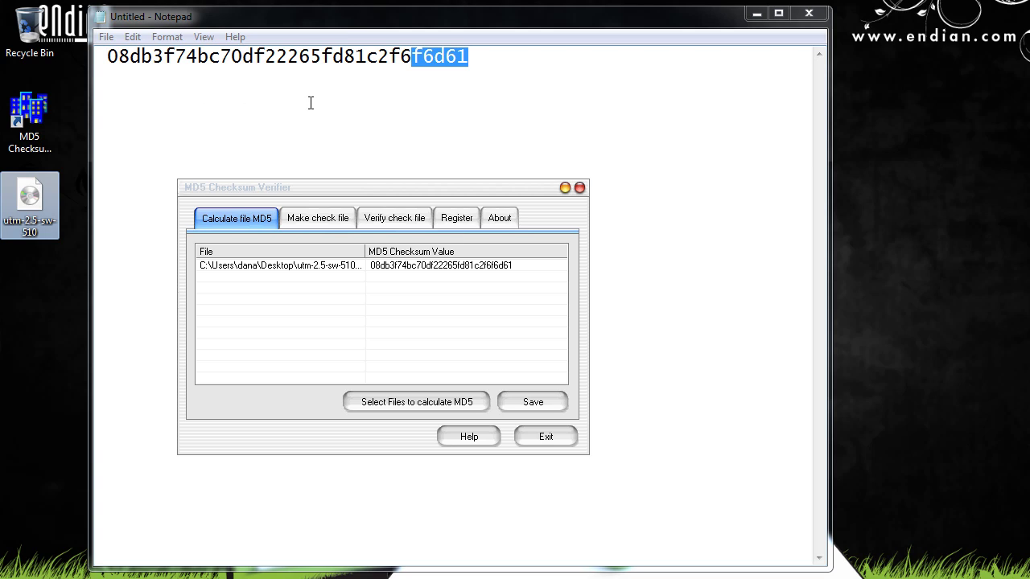
# Step: Minimize Notepad and exit MD5 Checksum Verifier
pyautogui.click(448, 78)
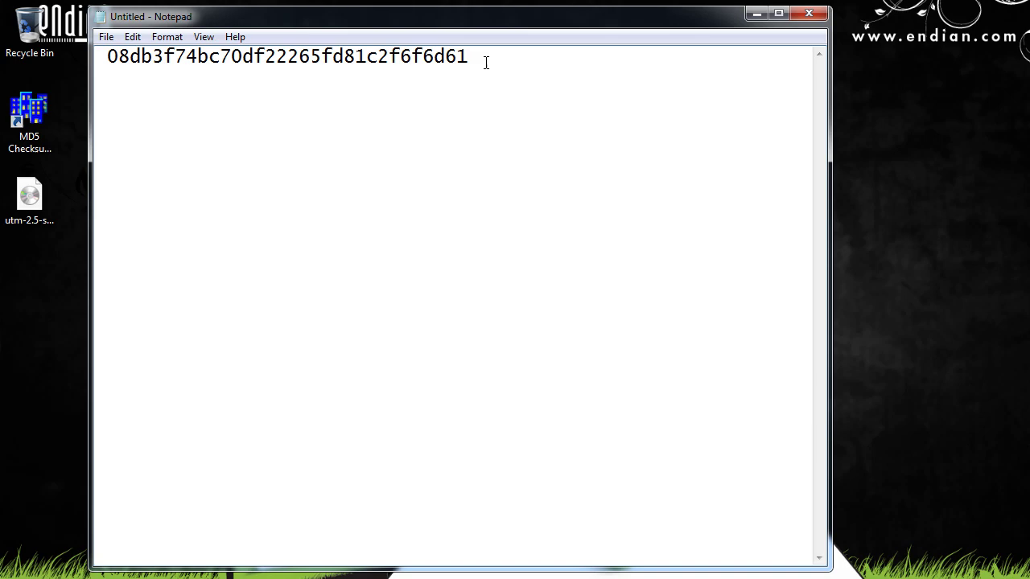
pyautogui.click(756, 15)
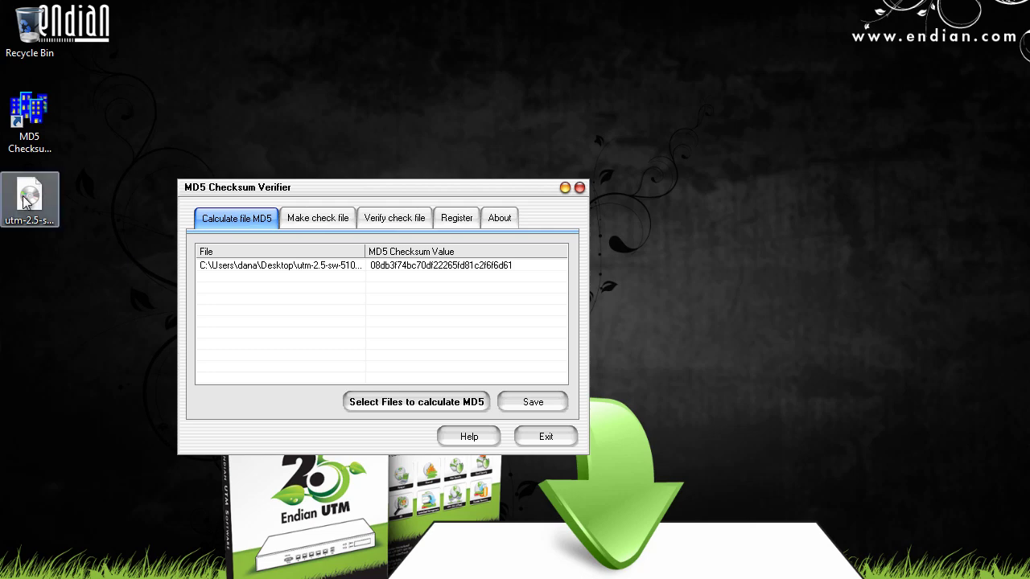
pyautogui.click(547, 437)
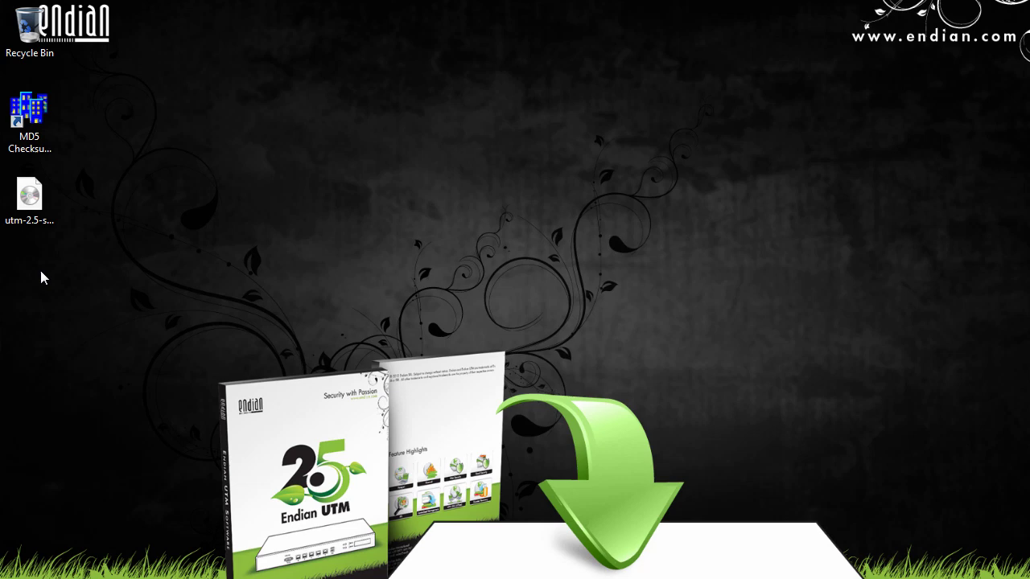
# Step: Burn utm-2.5-sw-510.iso to DVD R Drive (D:) with Burn disc image, then close the burner
pyautogui.rightClick(32, 209)
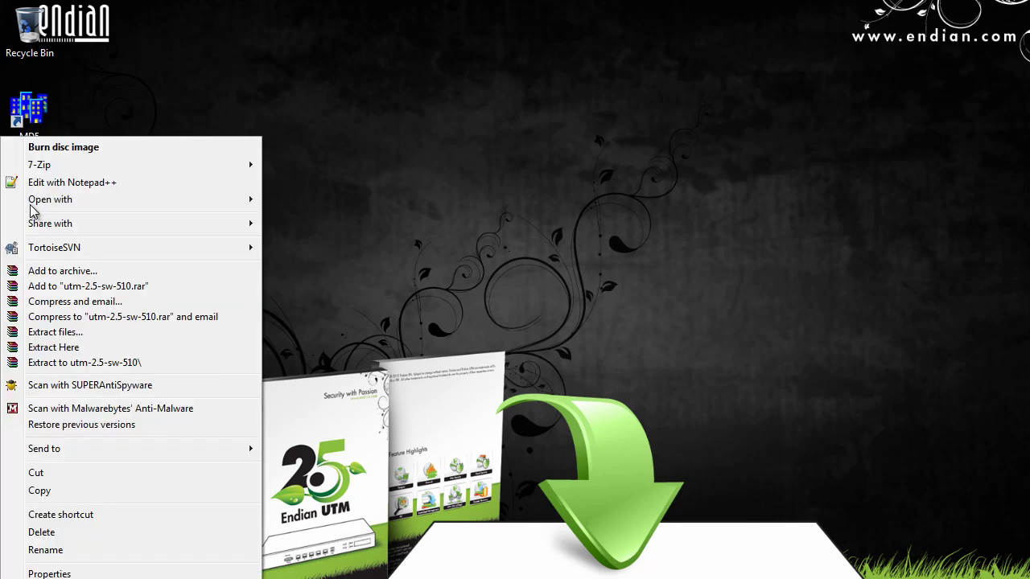
pyautogui.click(117, 148)
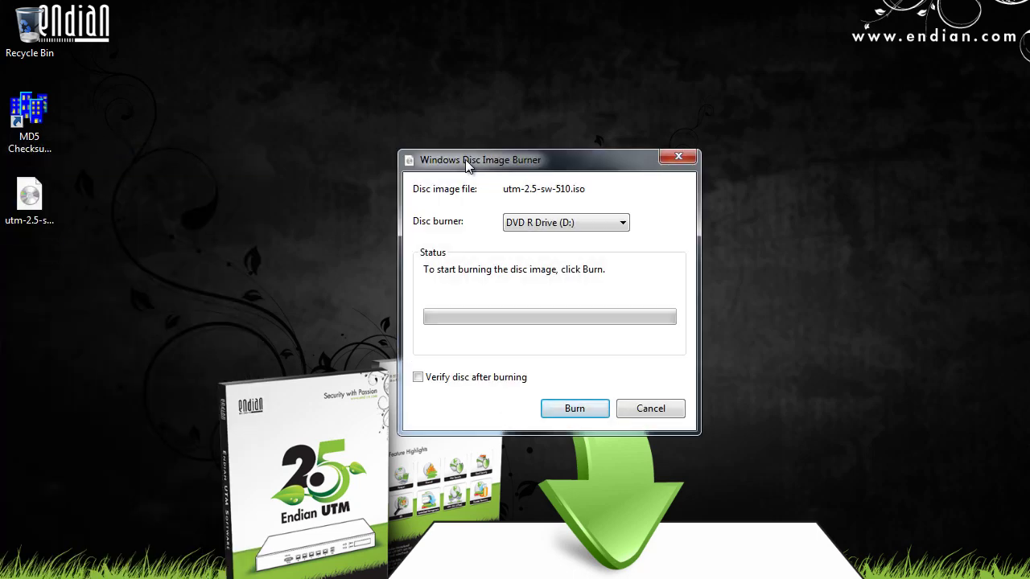
pyautogui.moveTo(469, 163); pyautogui.dragTo(184, 112)
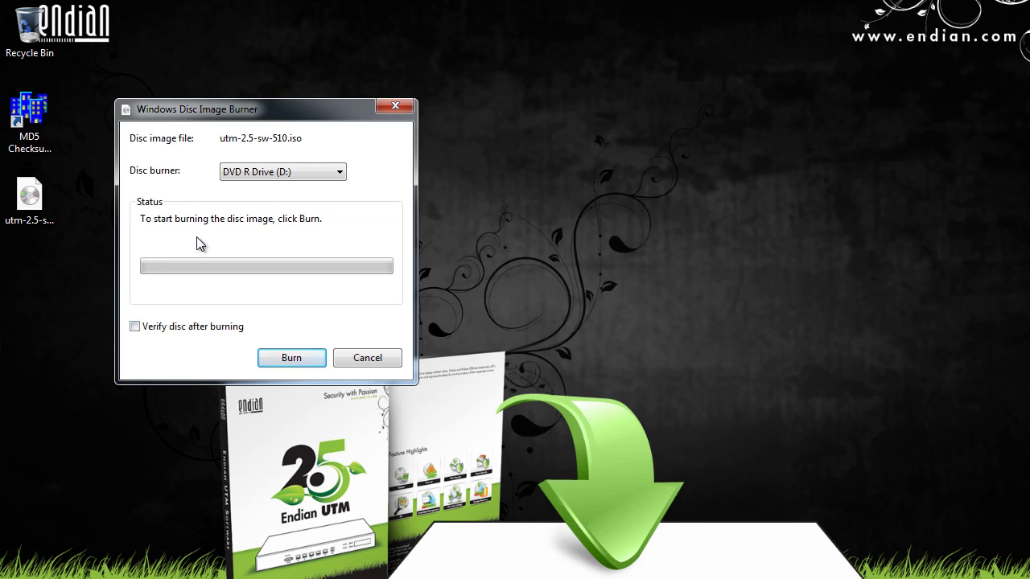
pyautogui.click(291, 358)
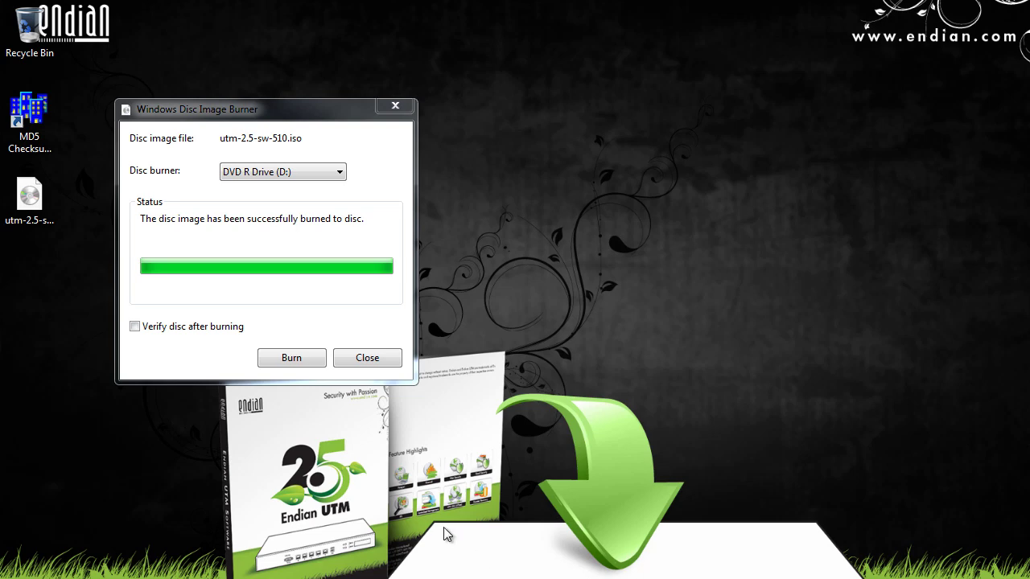
pyautogui.click(359, 359)
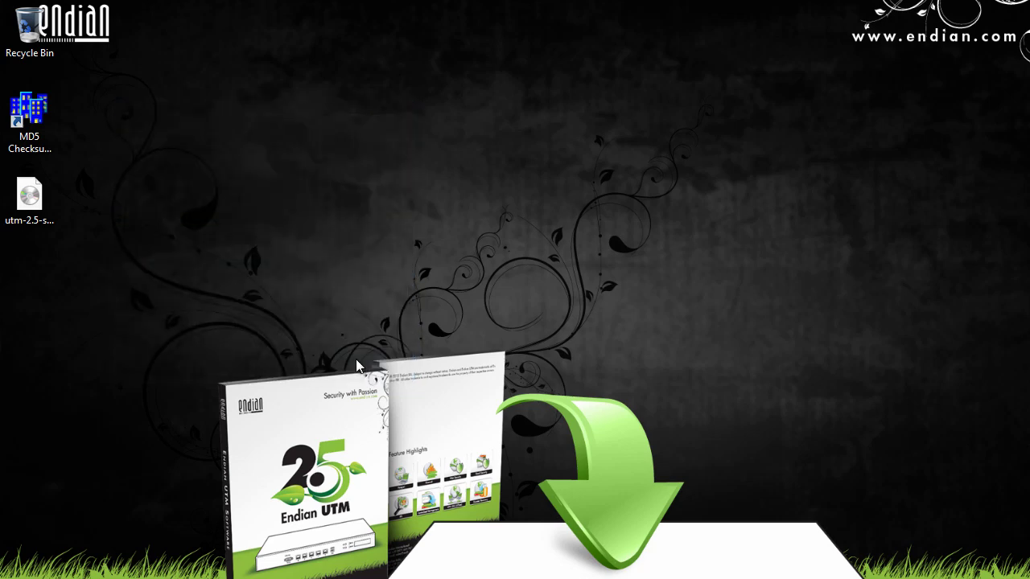